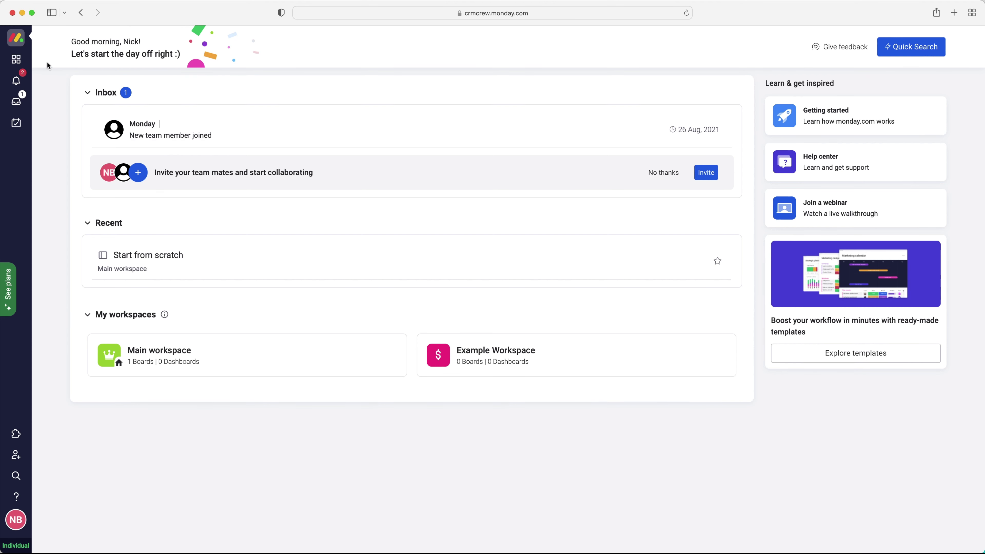
# In Example Workspace, search templates for 'content planning' and create a Content Planning board.
pyautogui.click(17, 60)
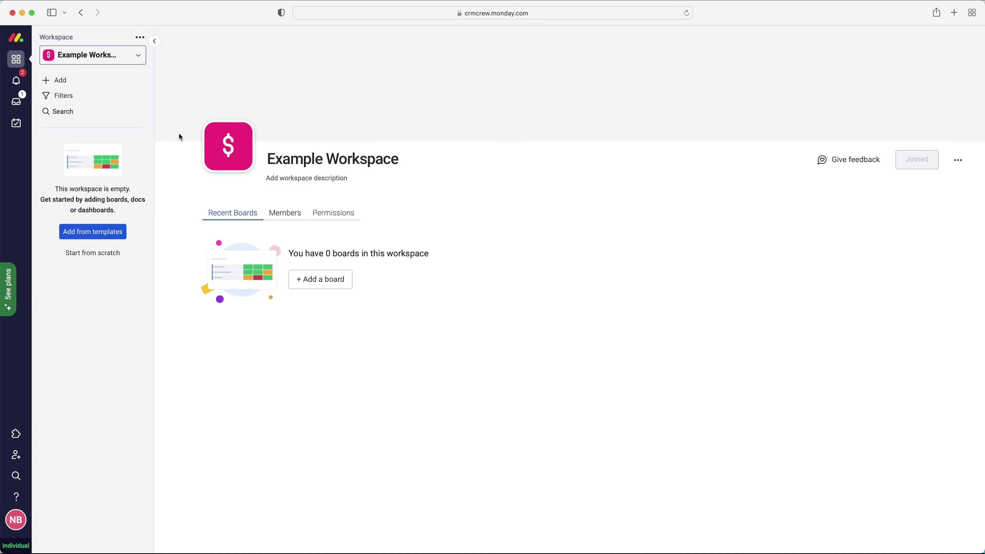
pyautogui.click(77, 82)
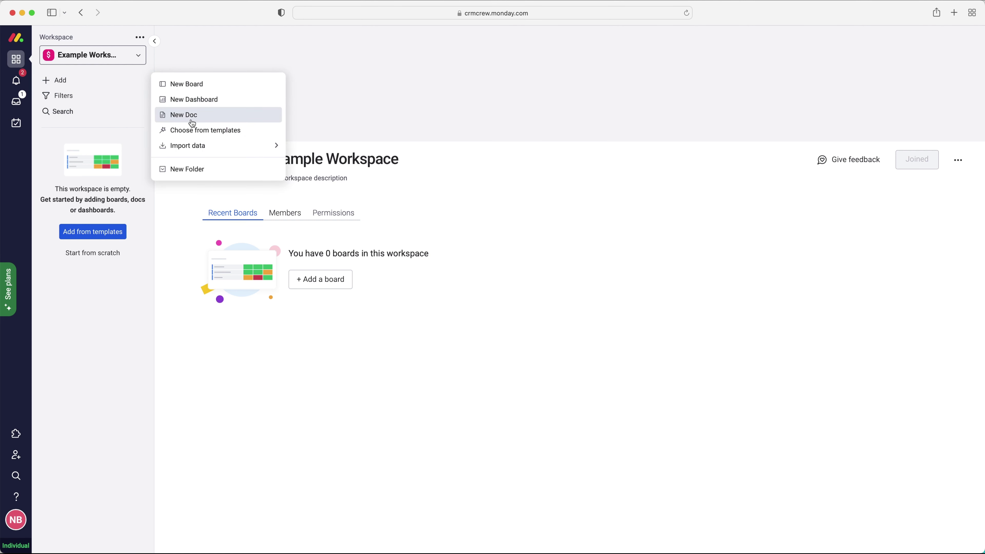
pyautogui.click(191, 132)
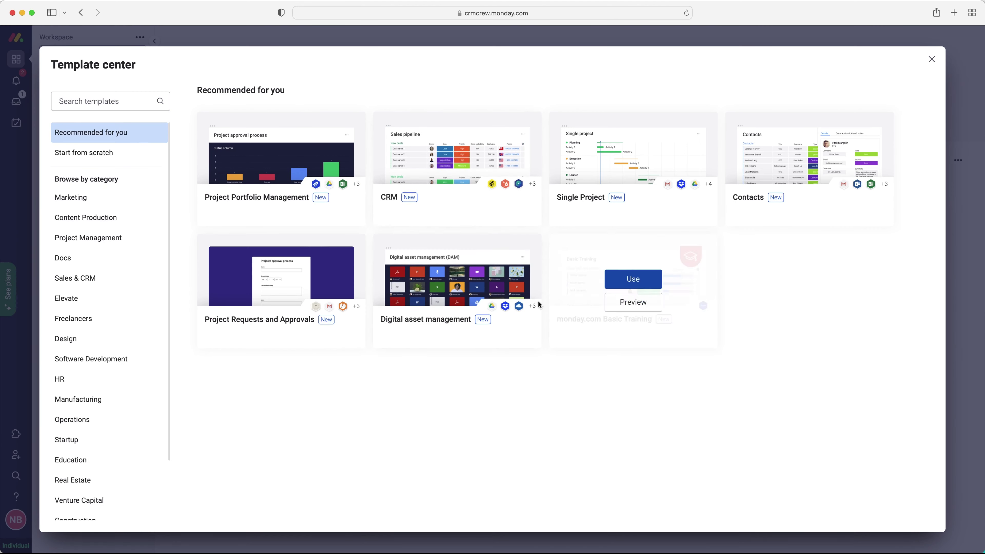
pyautogui.click(134, 101)
pyautogui.write('content planni')
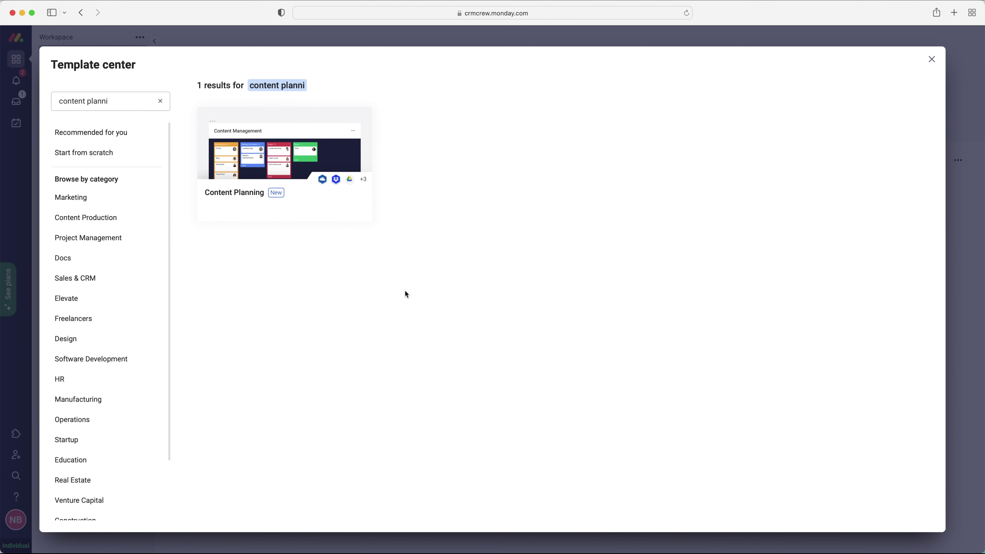
pyautogui.click(306, 154)
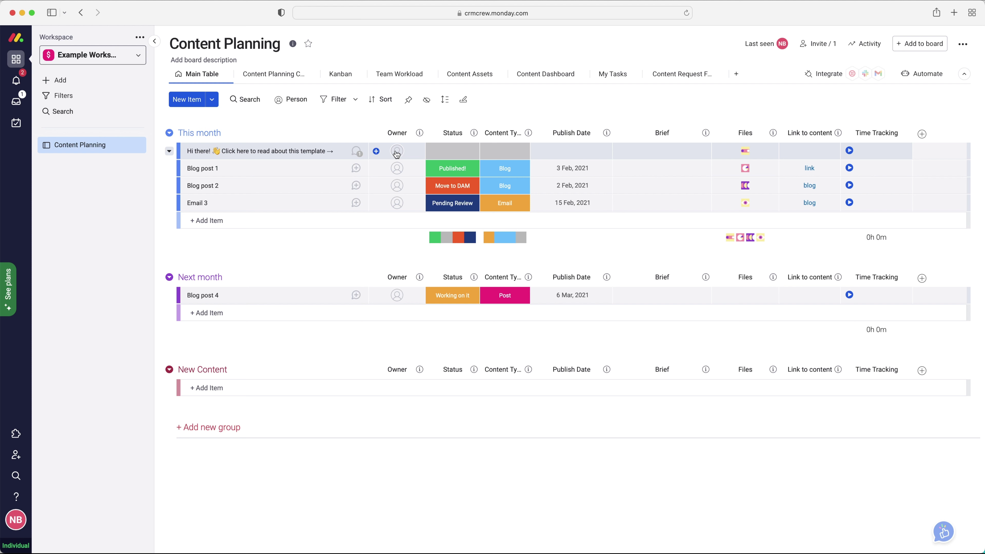
pyautogui.click(453, 156)
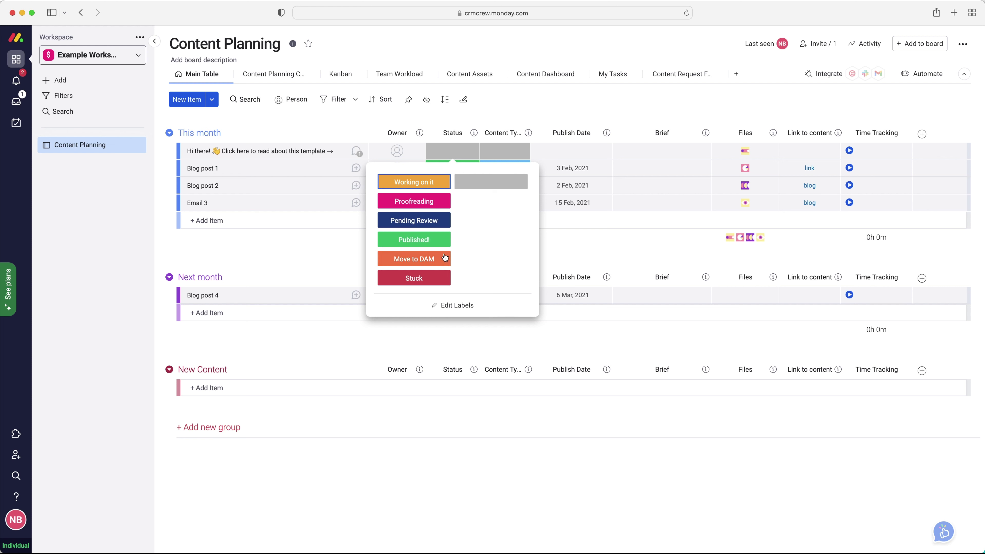
pyautogui.click(503, 108)
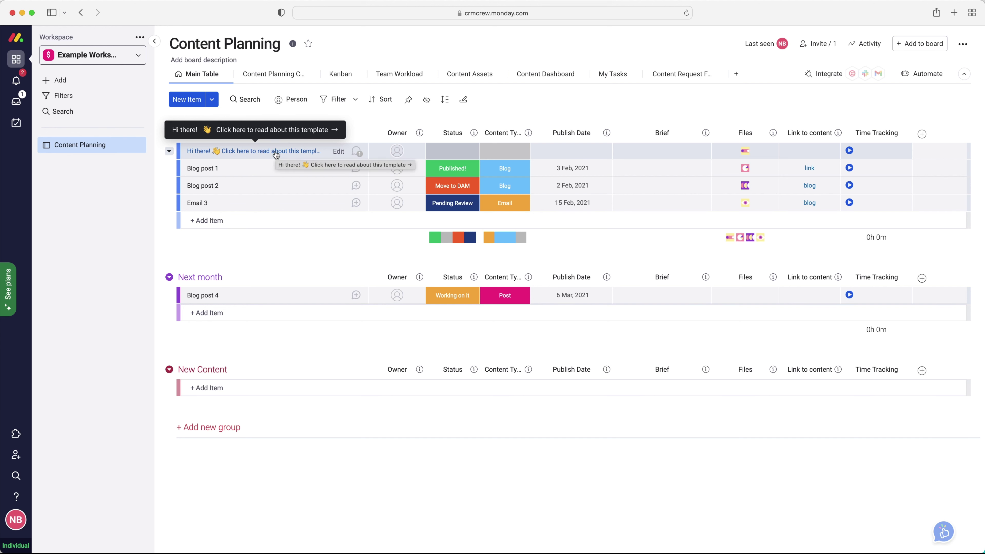
pyautogui.click(506, 152)
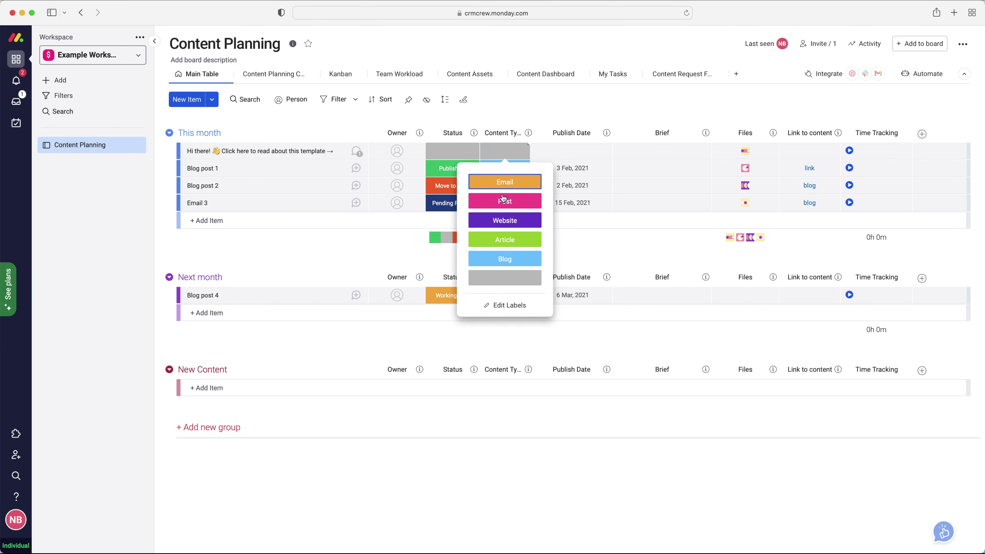
pyautogui.click(566, 102)
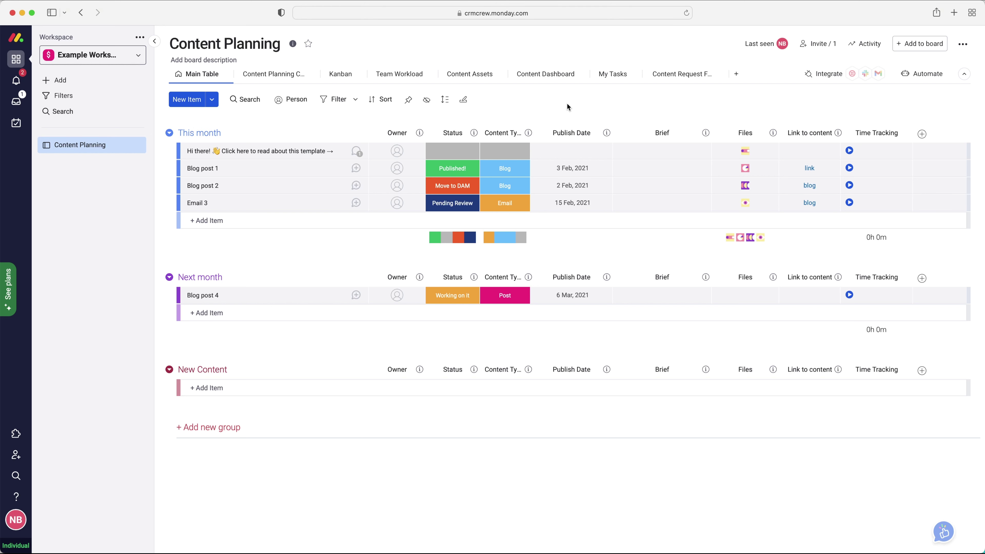
pyautogui.click(509, 155)
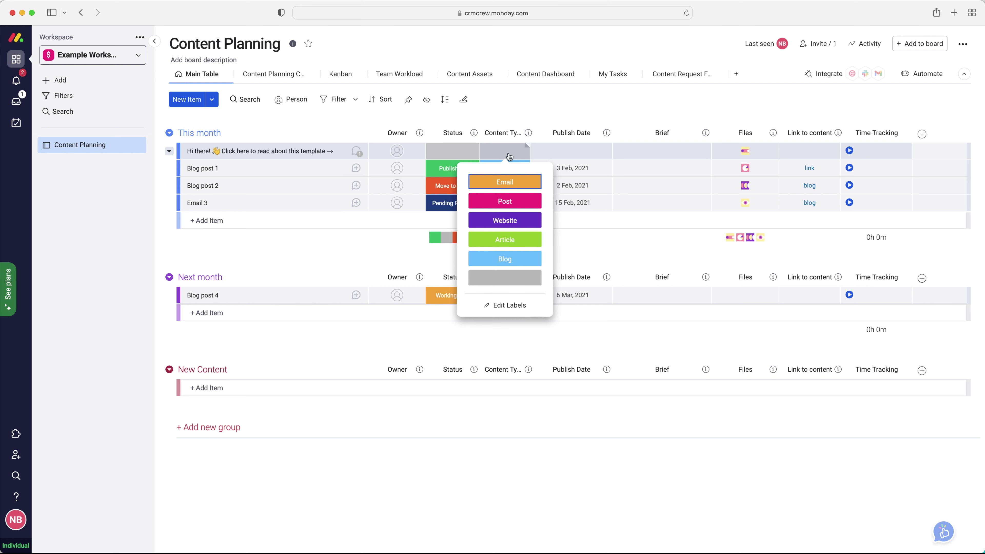
pyautogui.click(543, 92)
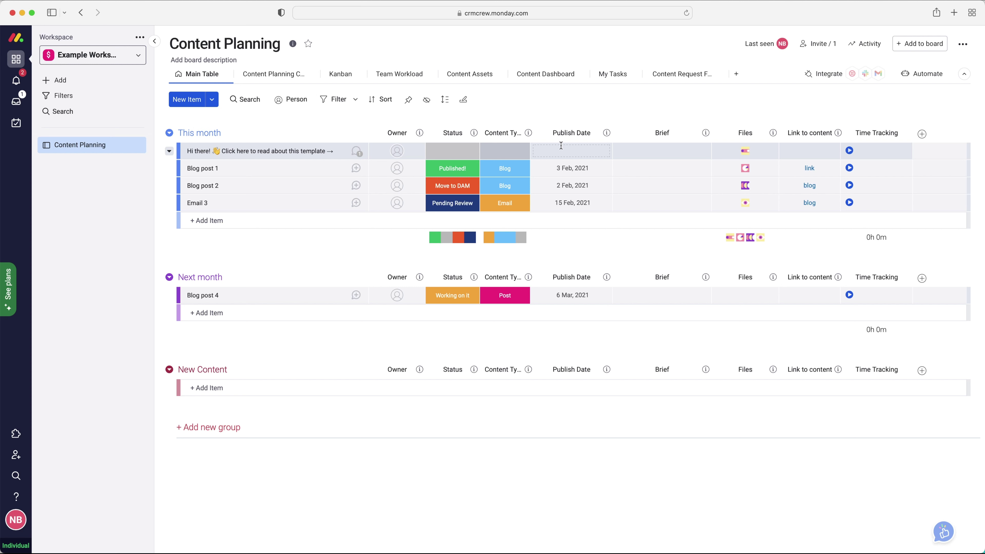
pyautogui.click(692, 150)
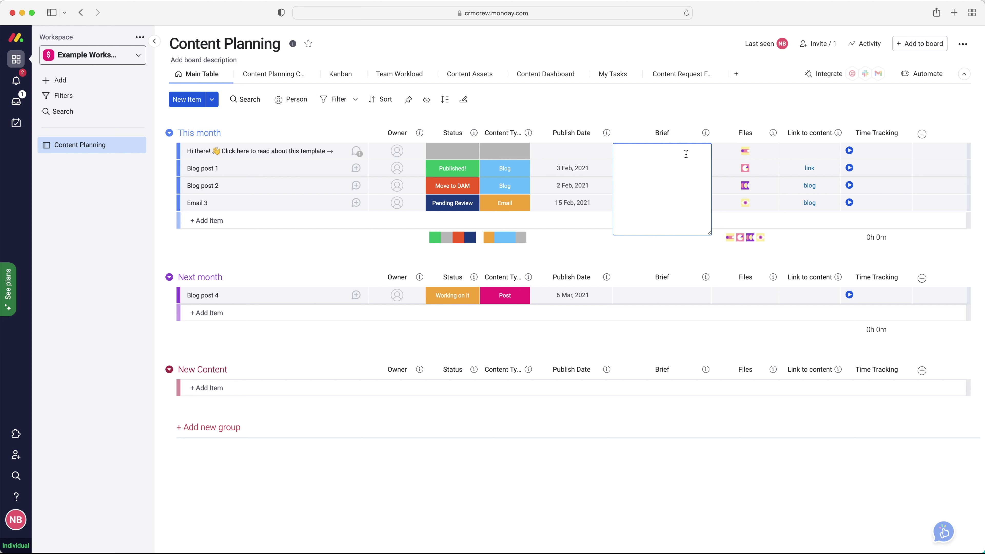
pyautogui.click(673, 93)
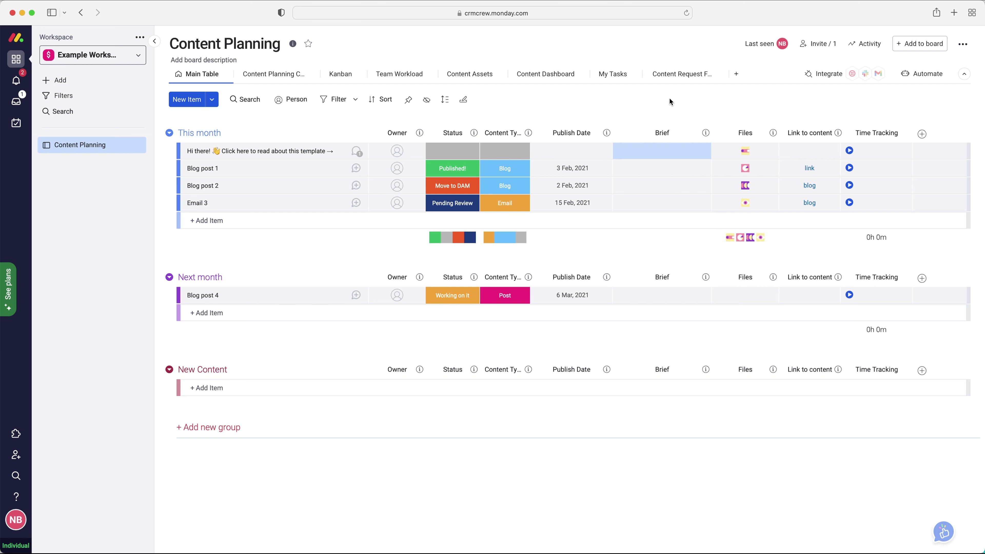
pyautogui.click(761, 157)
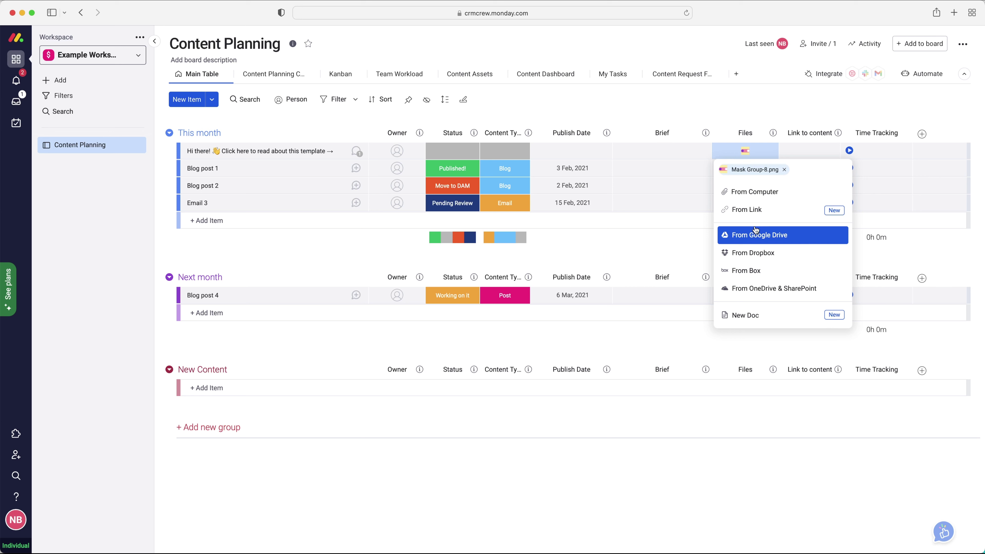
pyautogui.click(753, 104)
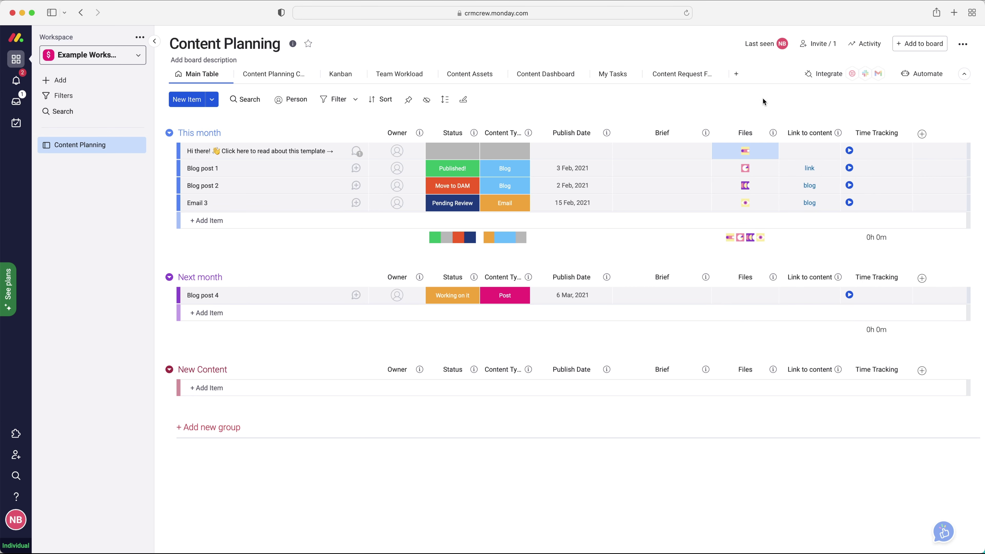
pyautogui.click(804, 156)
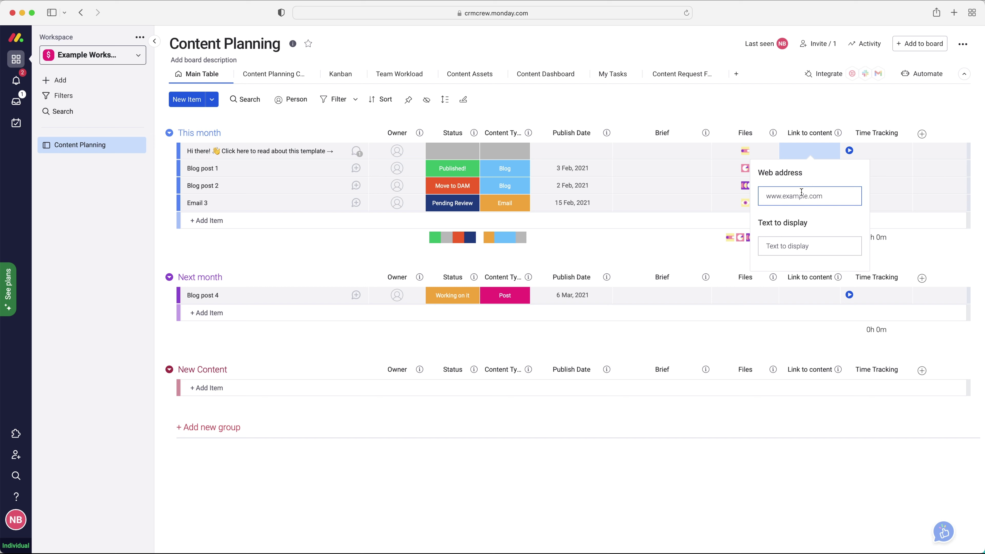
pyautogui.write('www.crmcrew.co.uk')
pyautogui.press('Tab')
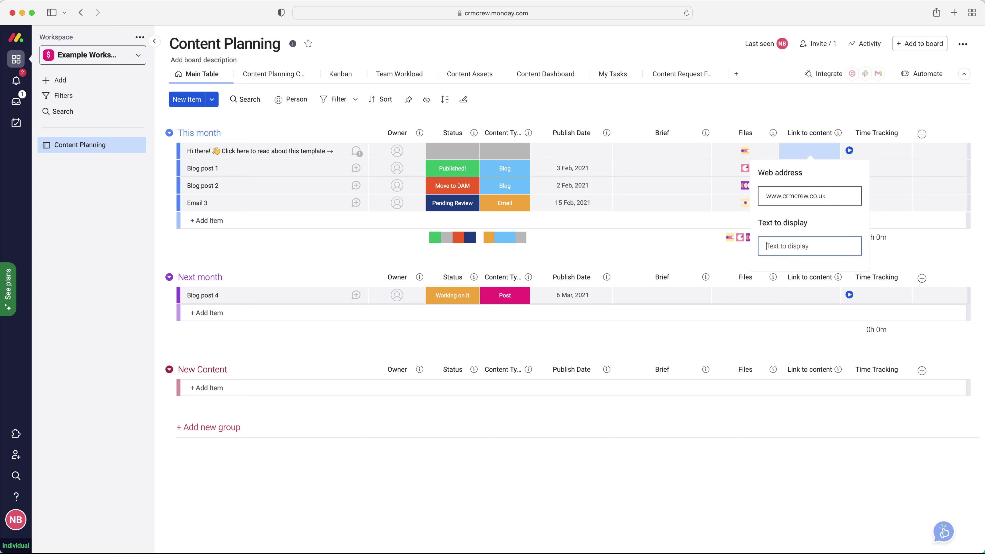
pyautogui.write('CRMCrew')
pyautogui.press('Return')
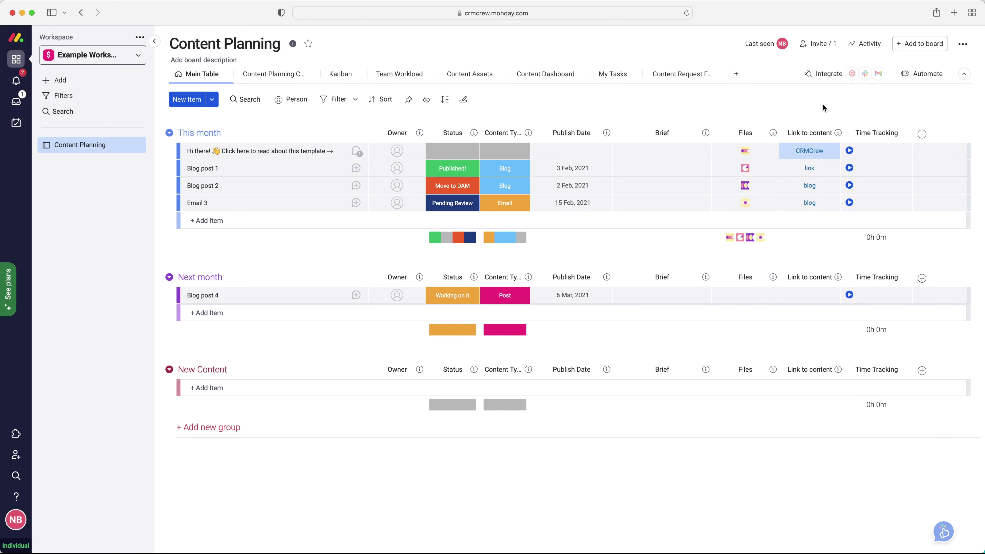
pyautogui.click(874, 155)
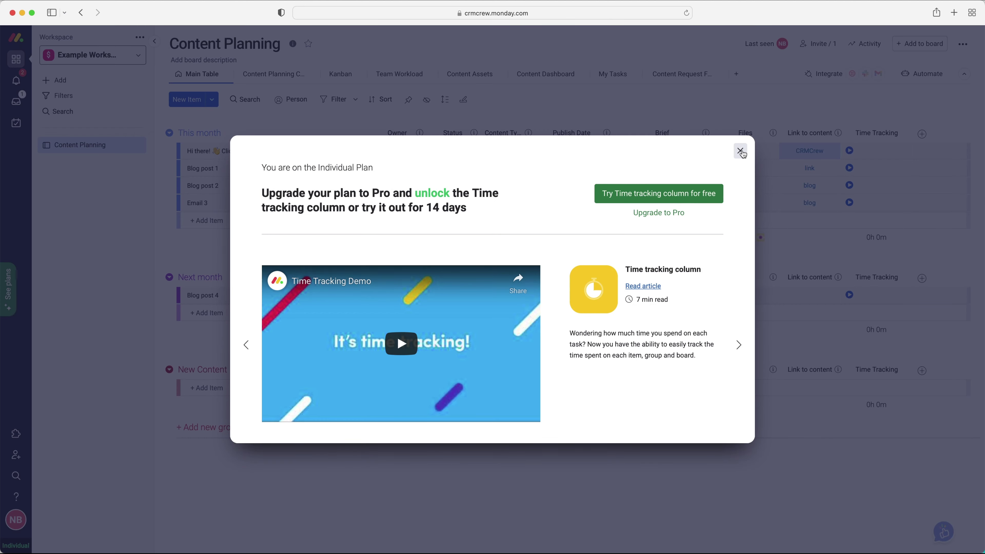
pyautogui.click(740, 151)
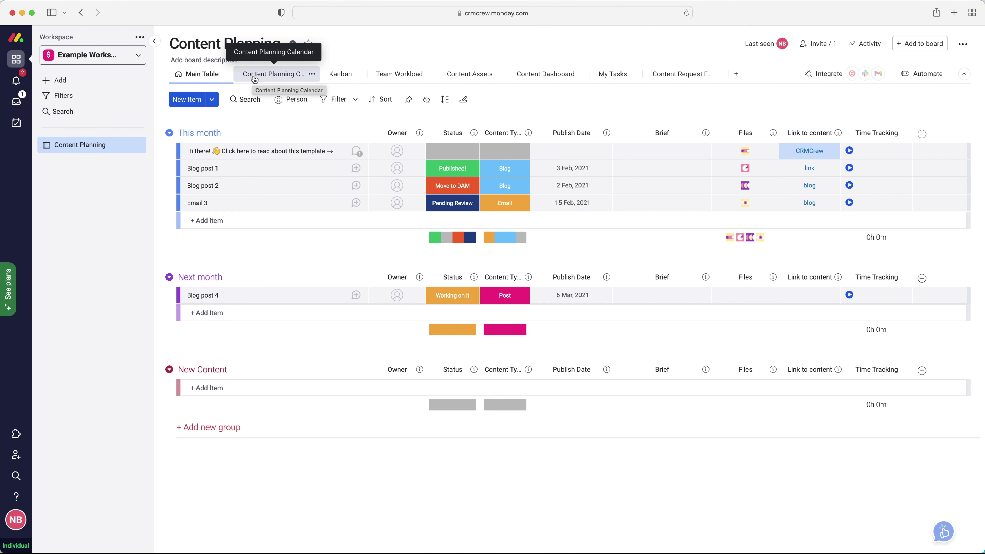
pyautogui.click(254, 78)
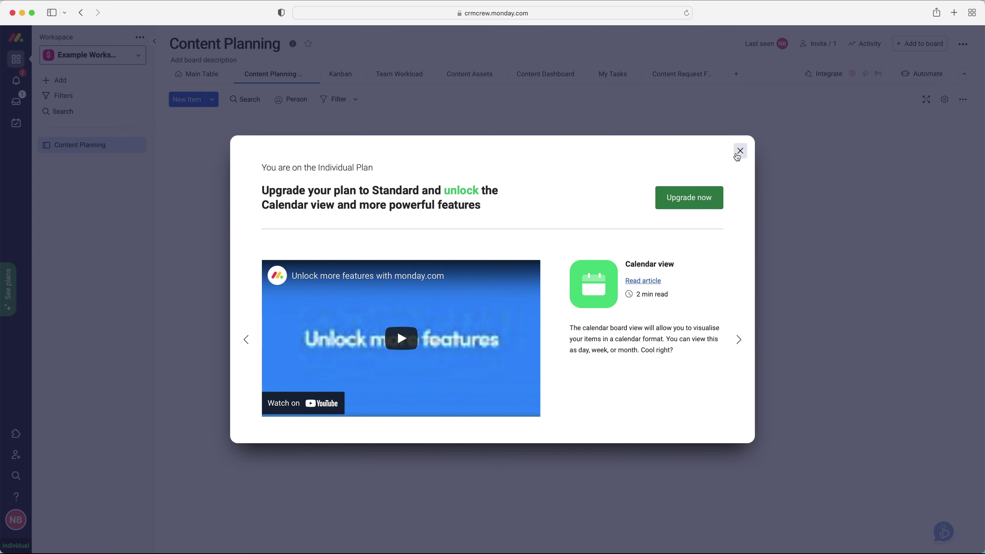
pyautogui.click(739, 151)
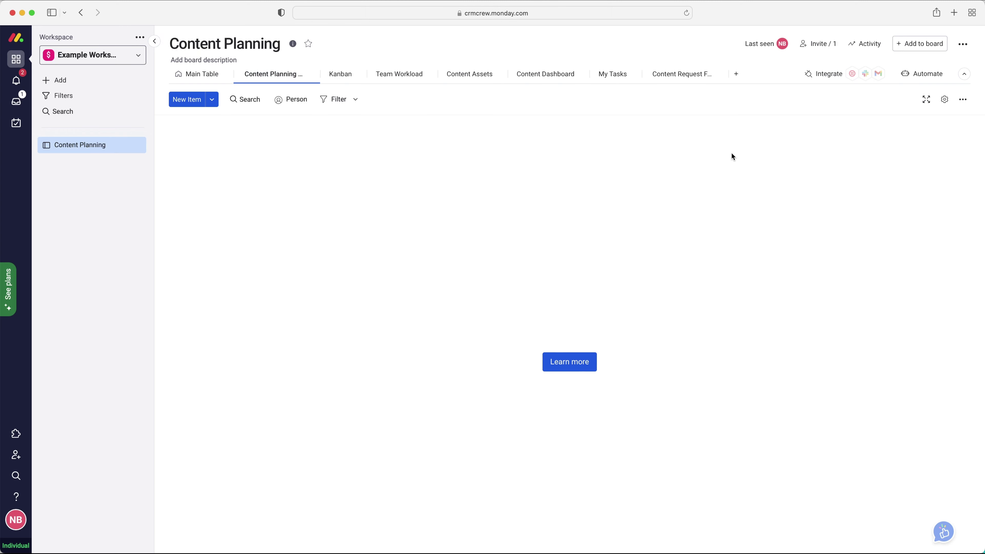
pyautogui.click(201, 81)
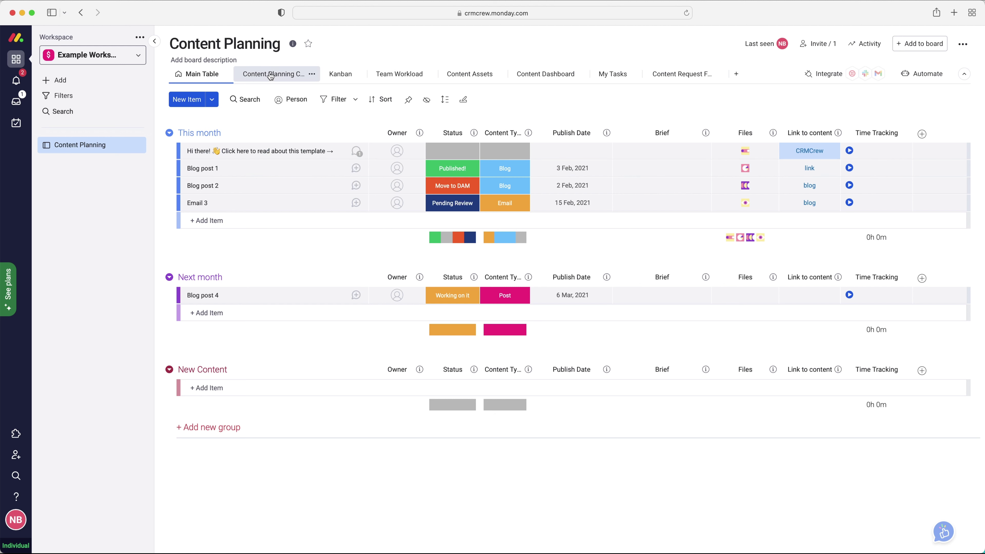
# Switch to the Kanban view and scroll across to reveal the Empty status column.
pyautogui.click(343, 77)
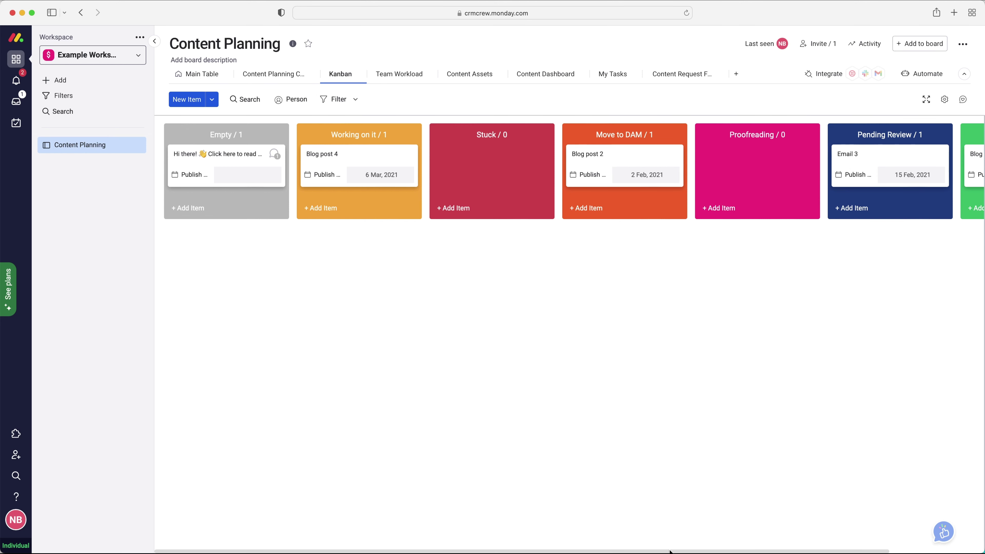
pyautogui.moveTo(672, 551); pyautogui.dragTo(767, 551)
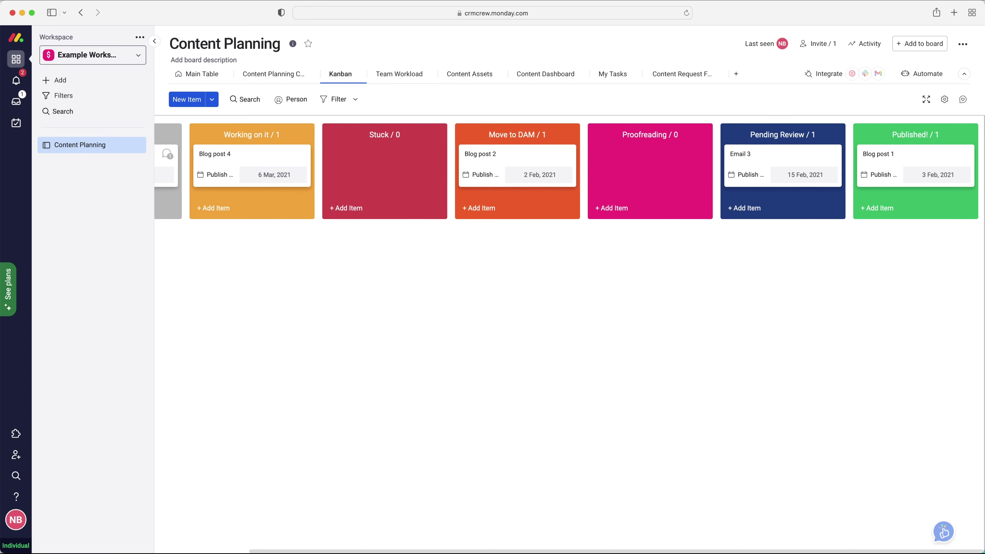
pyautogui.moveTo(536, 551); pyautogui.dragTo(366, 551)
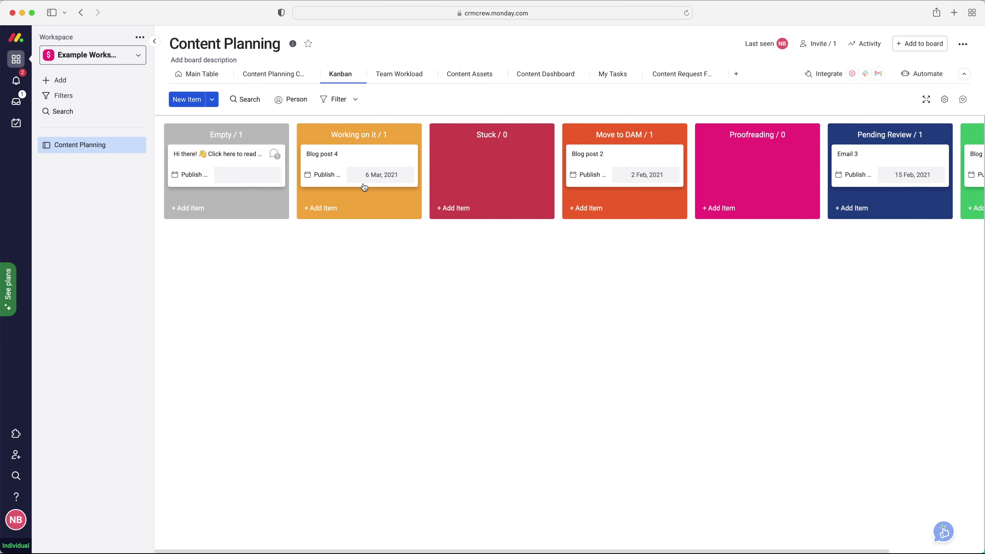
# Make the suggested person Blog post 1's owner, then view their Team Workload timeline.
pyautogui.click(395, 75)
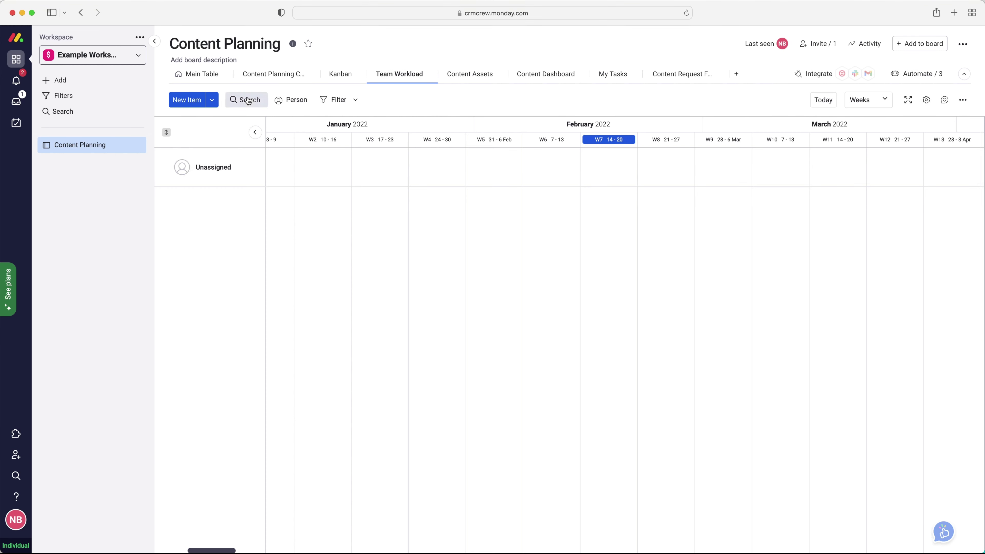
pyautogui.click(202, 74)
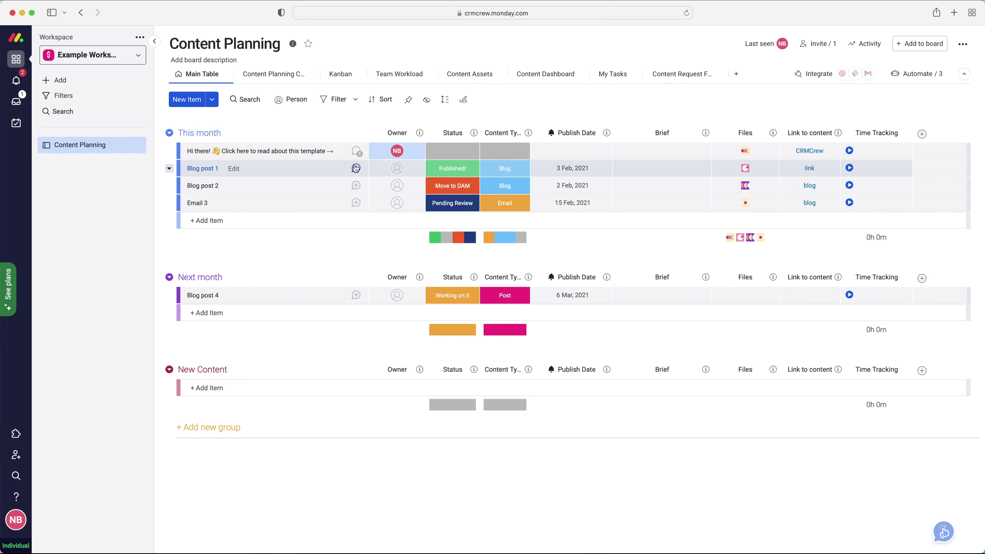
pyautogui.click(396, 168)
pyautogui.click(365, 237)
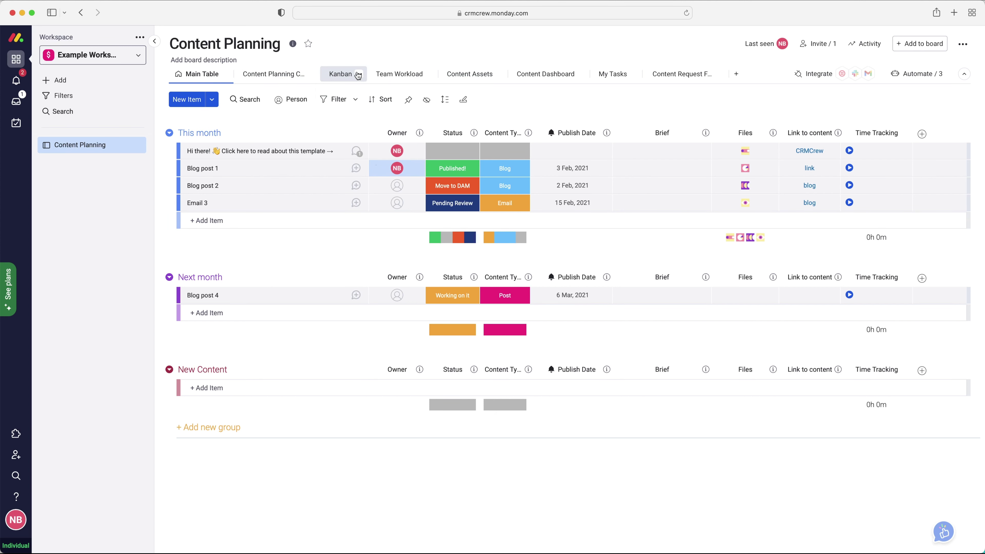
pyautogui.click(397, 74)
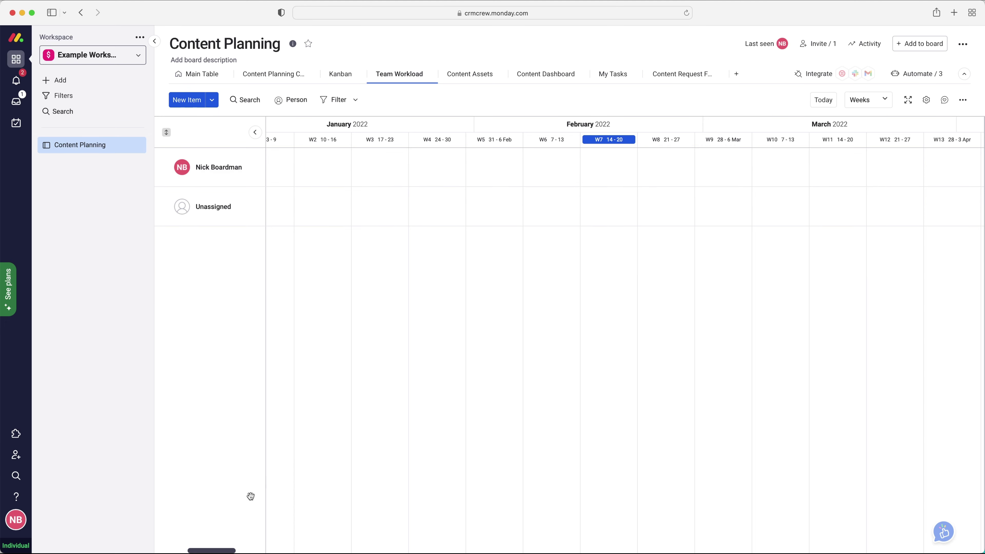
pyautogui.moveTo(210, 550)
pyautogui.mouseDown()
pyautogui.moveTo(197, 543)
pyautogui.moveTo(229, 541)
pyautogui.moveTo(212, 545)
pyautogui.mouseUp()
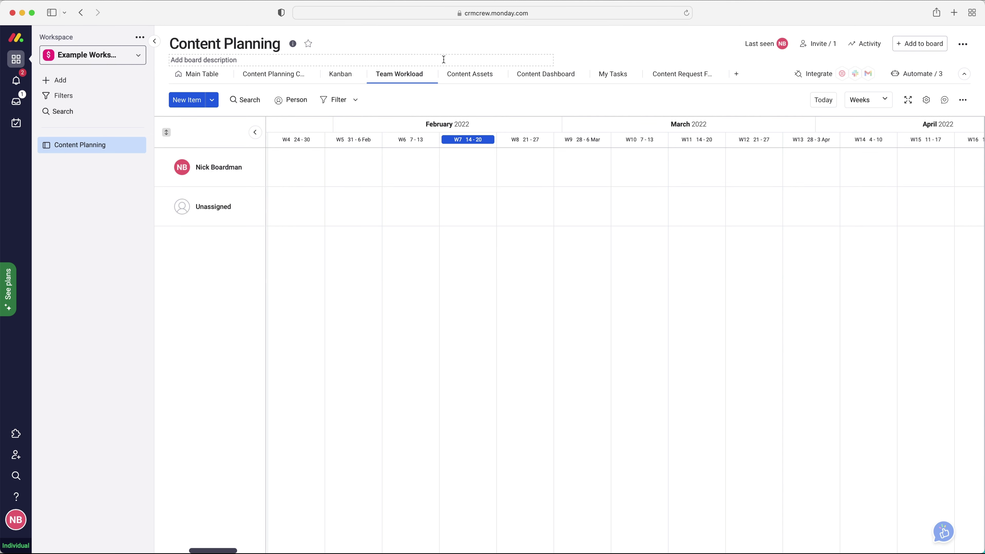
# Show the Content Assets file thumbnails and dismiss the upgrade prompt triggered by Filter.
pyautogui.click(461, 80)
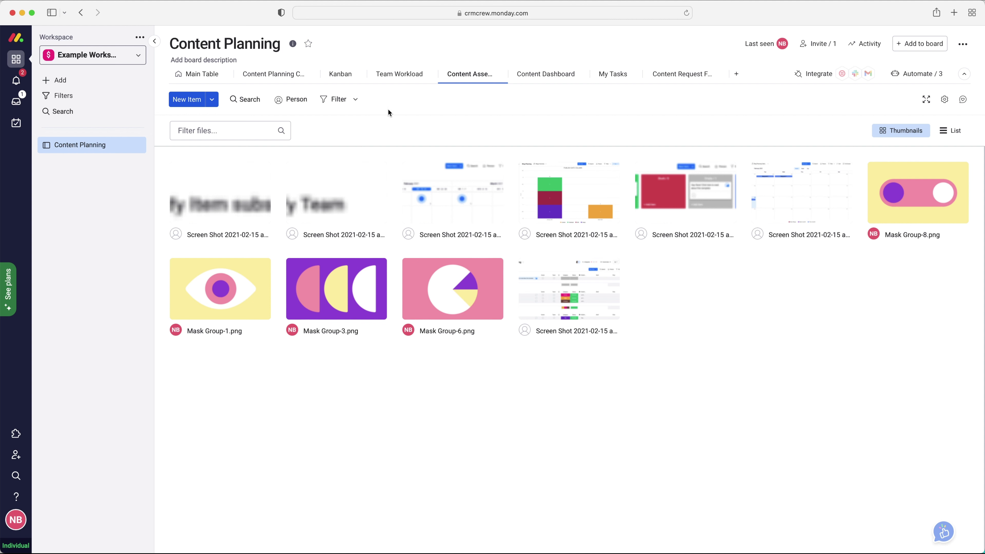
pyautogui.click(355, 99)
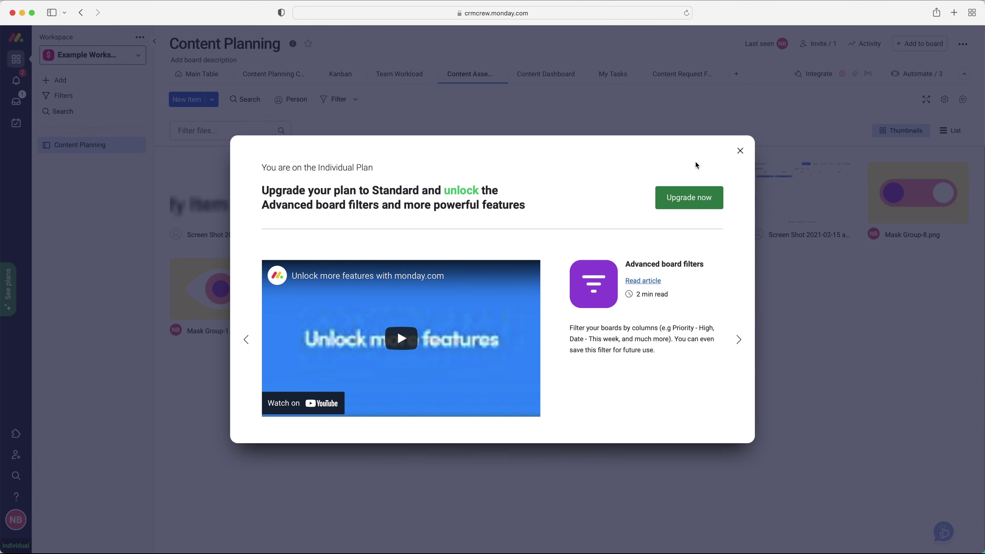
pyautogui.click(739, 150)
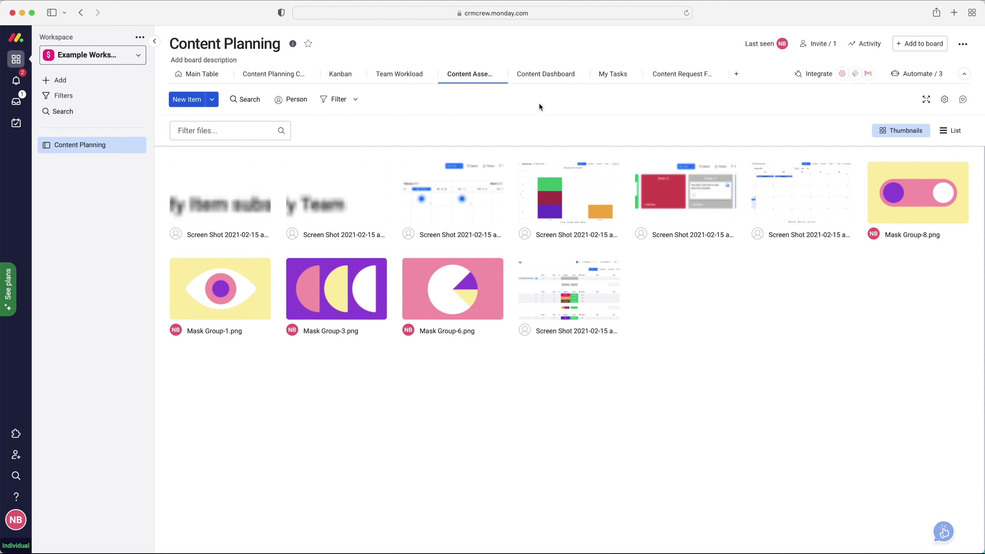
# Inspect the Content Dashboard's content-type pie chart and status battery widgets.
pyautogui.click(537, 77)
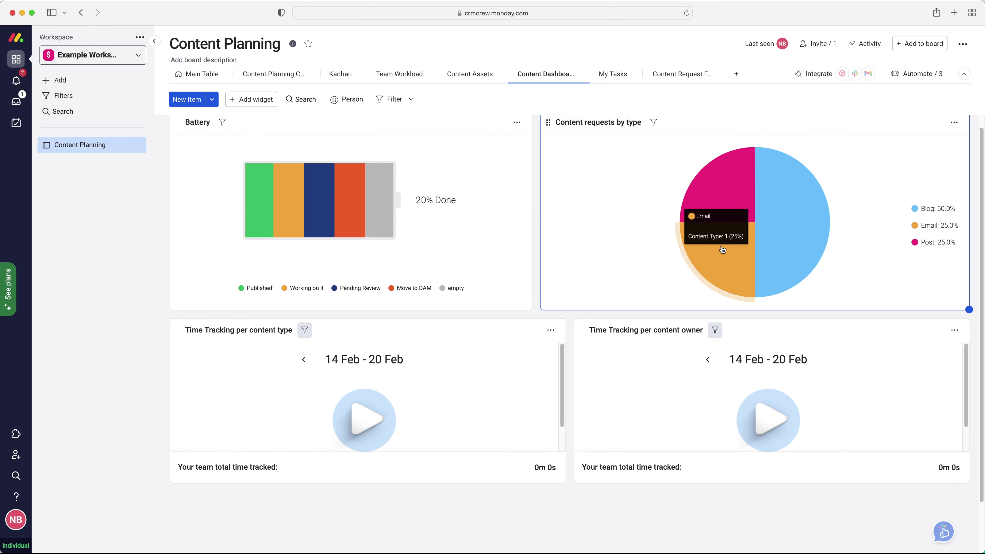
pyautogui.moveTo(668, 213)
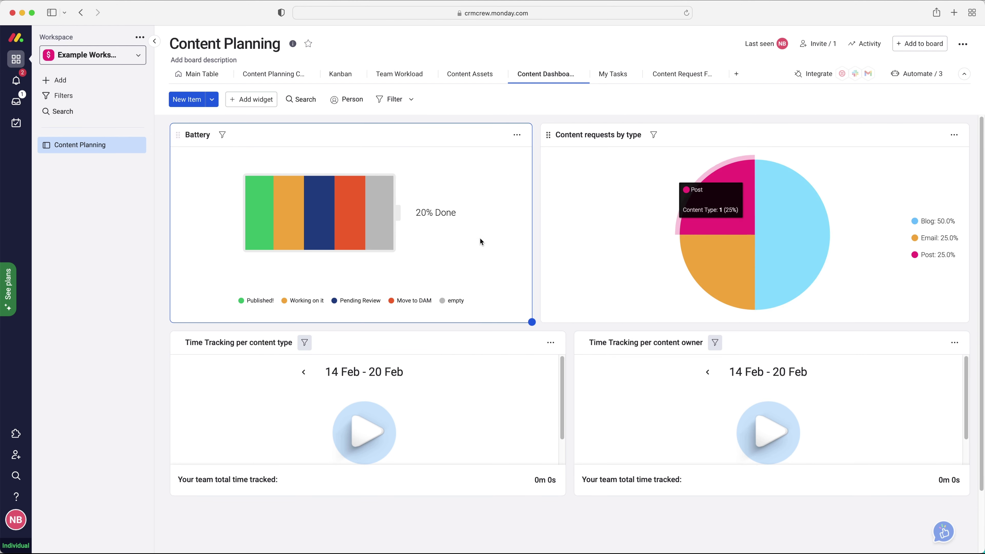
pyautogui.moveTo(335, 205)
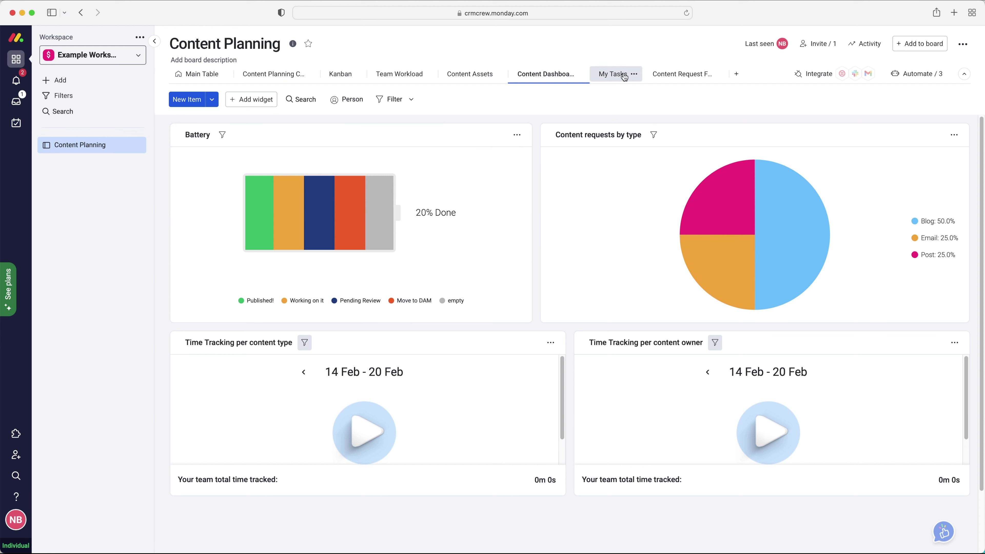
# Switch to My Tasks to list only the current user's items.
pyautogui.click(613, 74)
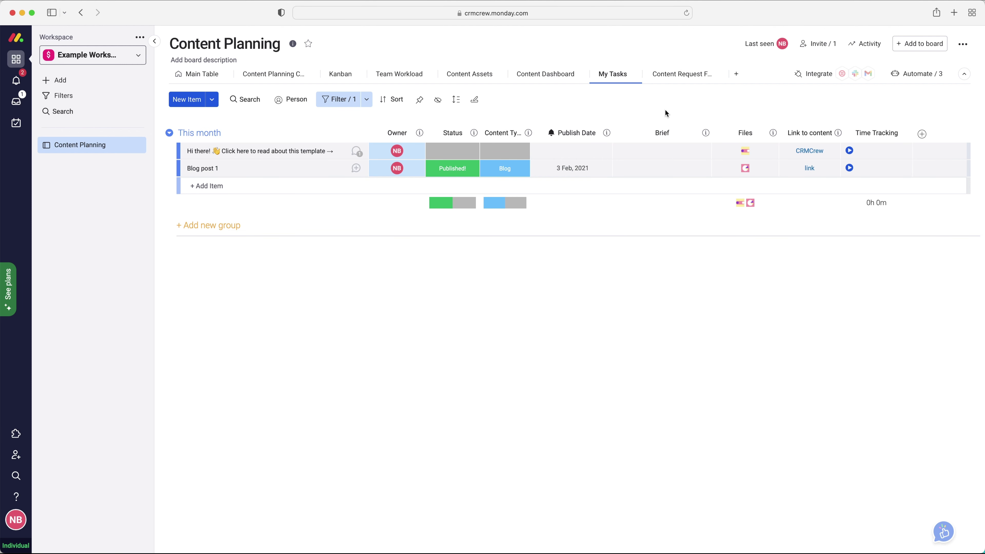
# Review the Content Request form's Name, Content Type, Publish Date, Brief and Files fields.
pyautogui.click(677, 75)
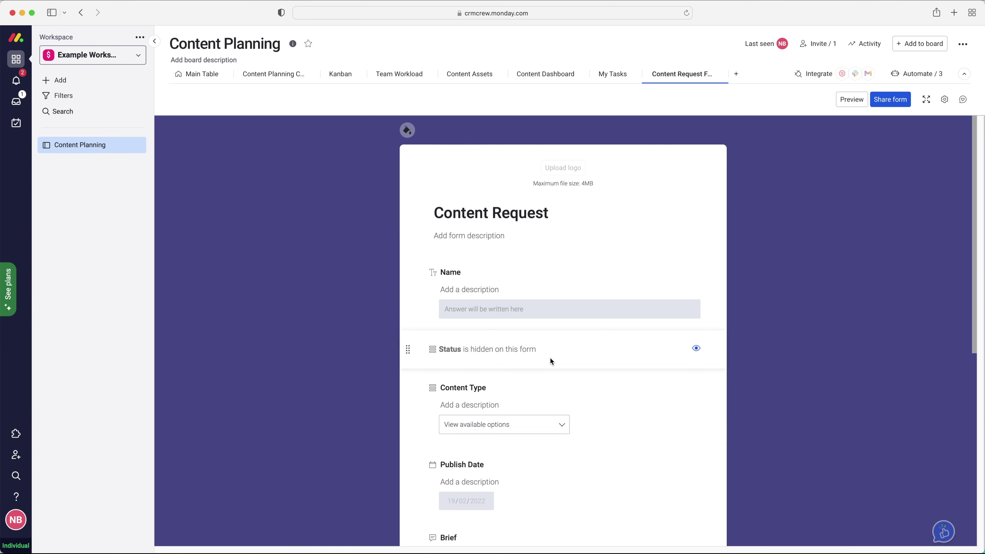
pyautogui.scroll(-2, 560, 356)
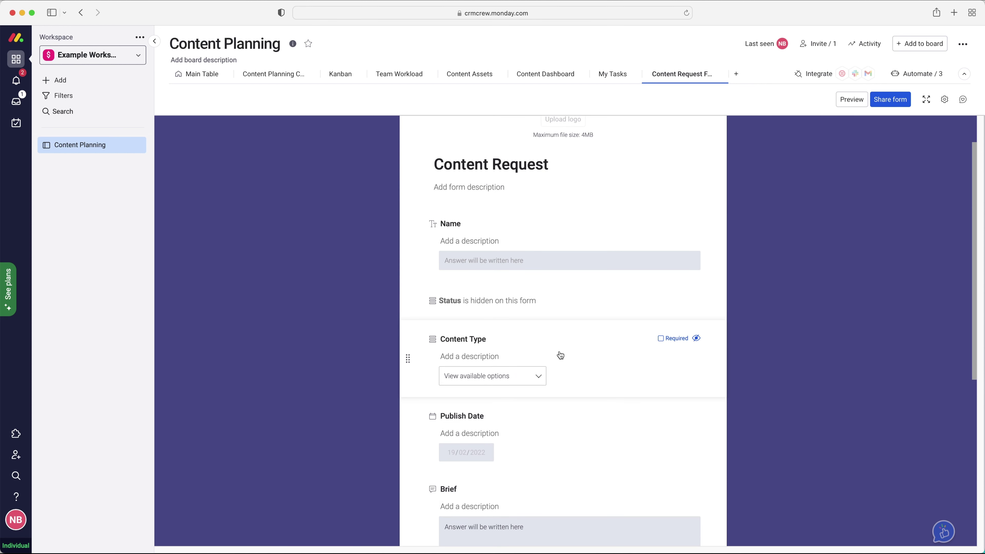
pyautogui.scroll(-1, 572, 262)
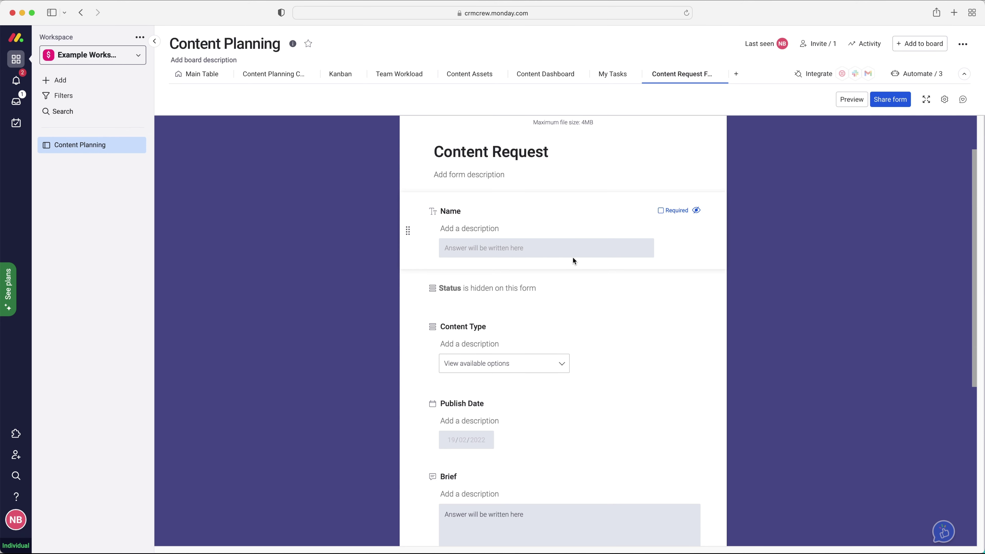
pyautogui.scroll(2, 572, 257)
pyautogui.scroll(-6, 789, 130)
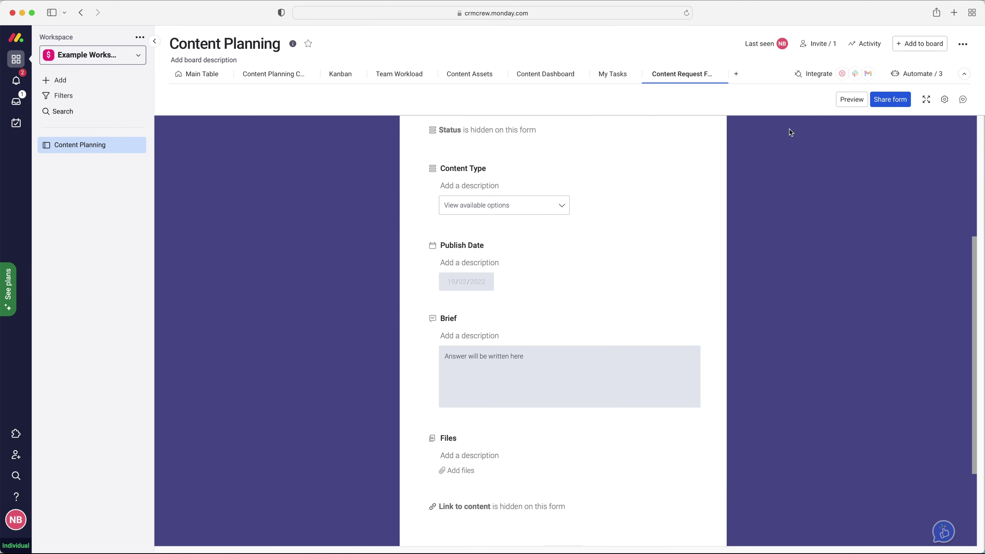
# Preview the Content Request form, then show its shareable link and embed code.
pyautogui.click(850, 100)
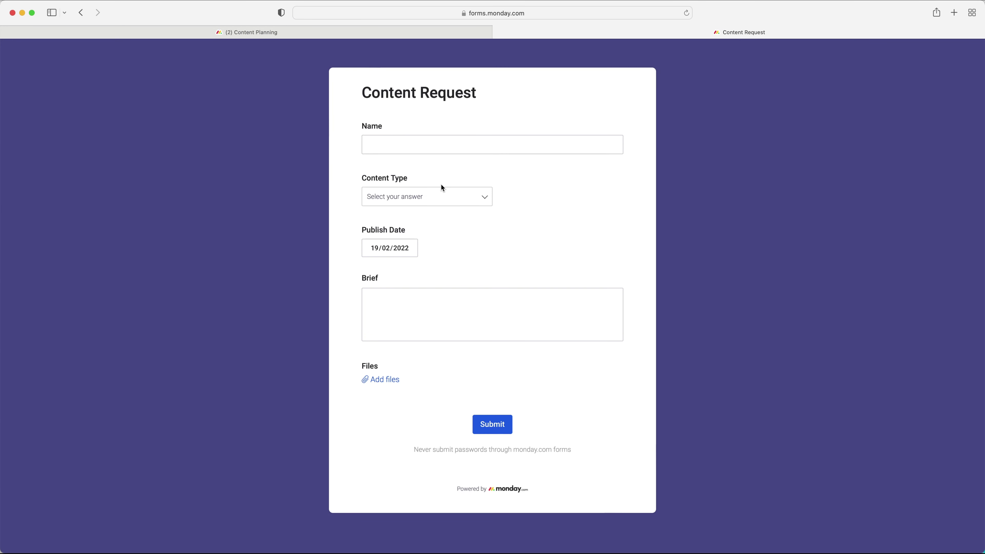
pyautogui.click(401, 306)
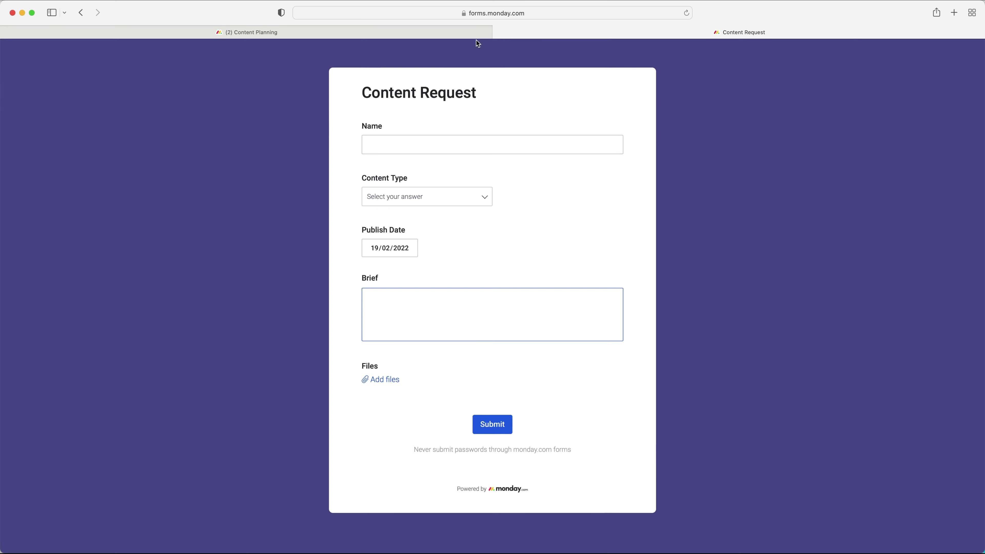
pyautogui.click(498, 33)
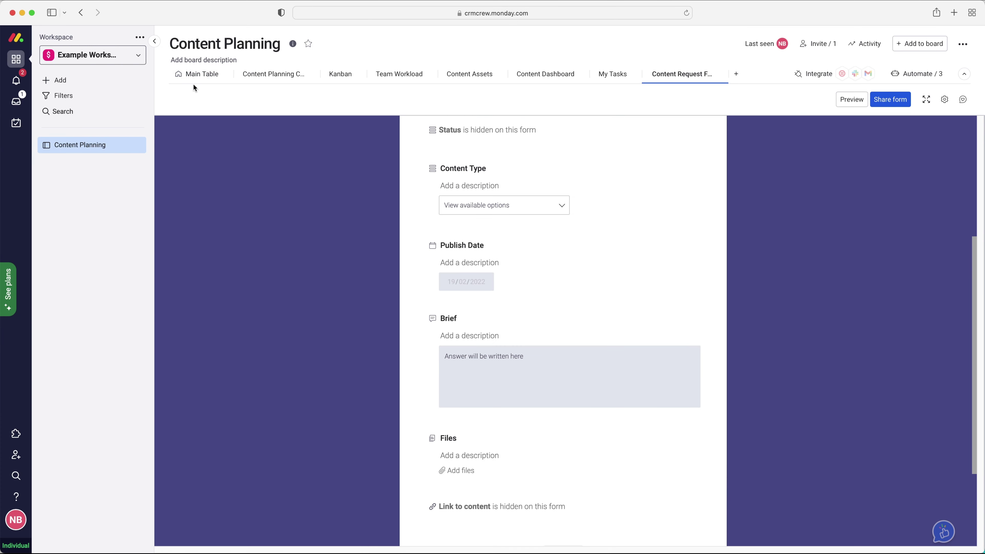
pyautogui.click(891, 102)
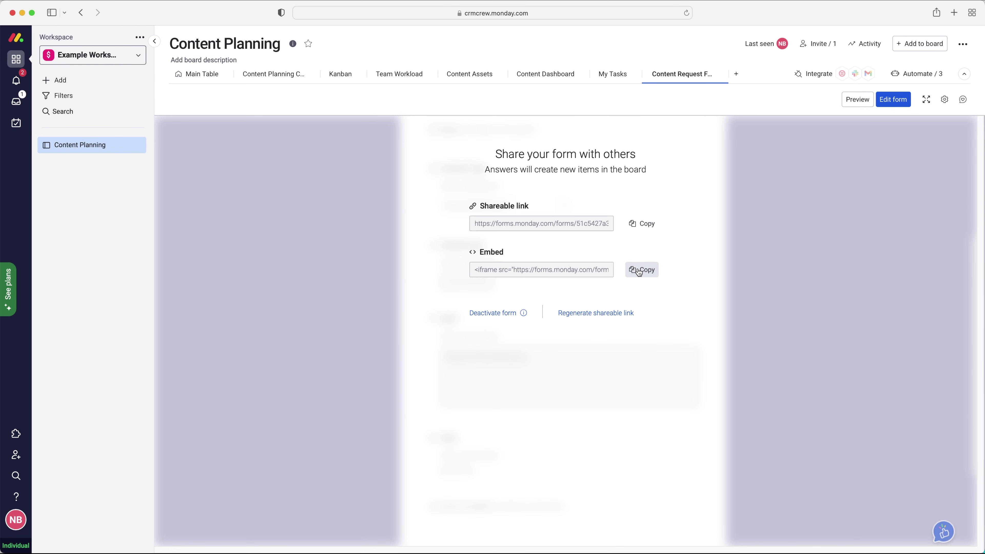
pyautogui.moveTo(550, 270); pyautogui.dragTo(578, 270)
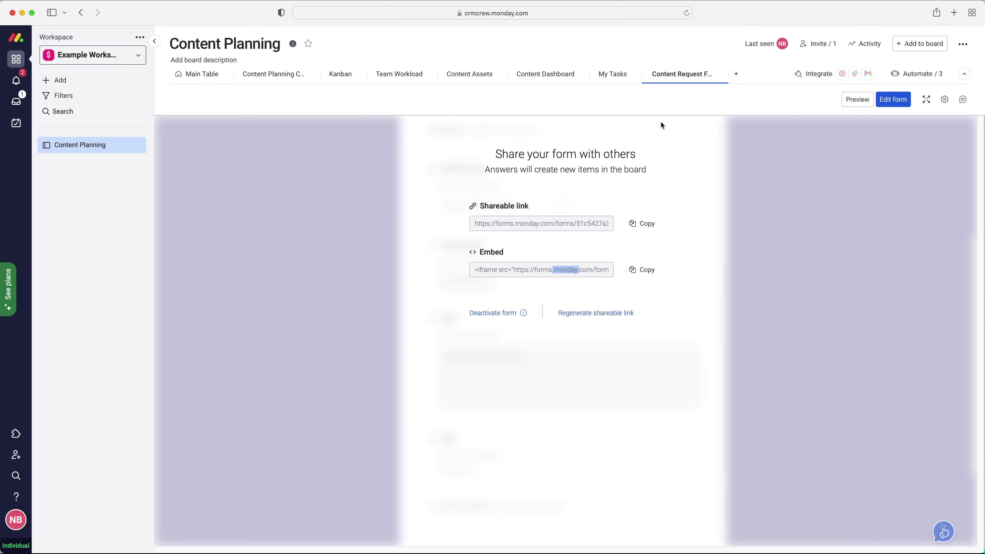
# Go back to the Content Planning board's Main Table.
pyautogui.click(209, 74)
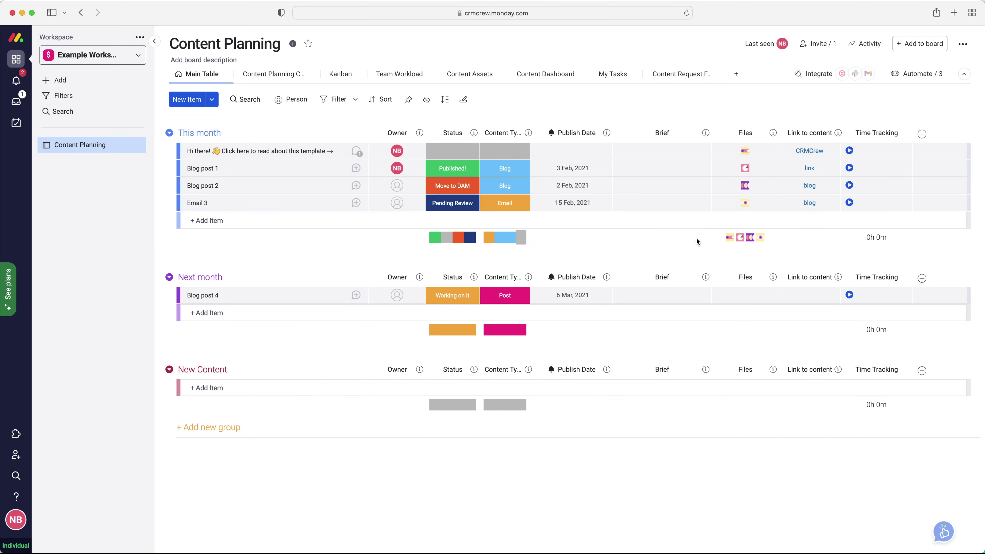